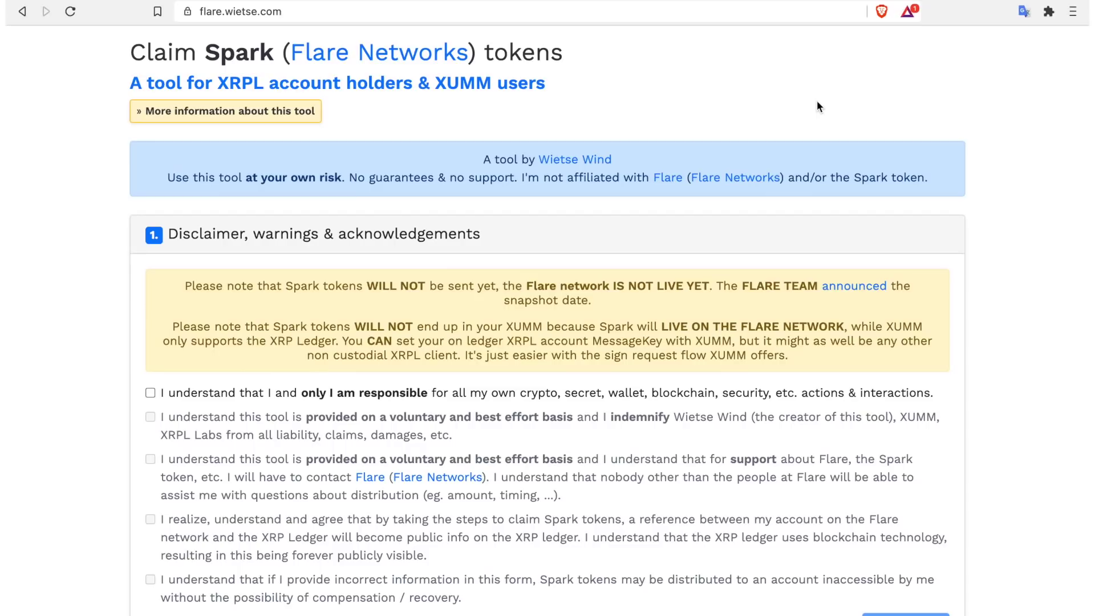
# Select the flare.wietse.com address of the Claim Spark tokens tool in the address bar
pyautogui.click(539, 13)
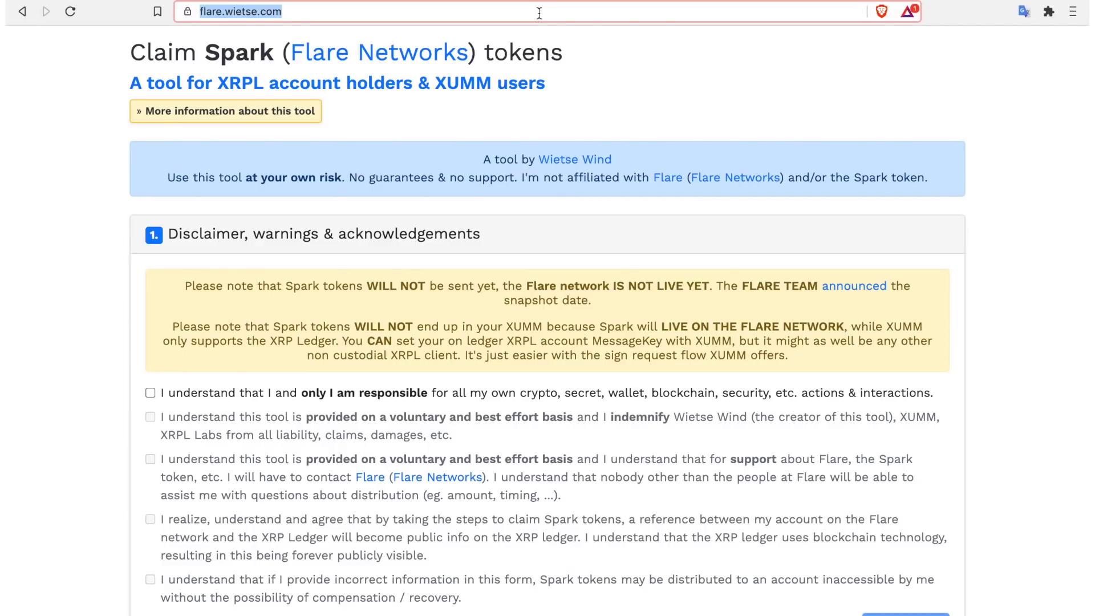
# Accept the personal responsibility, indemnity, Flare support, public ledger and incorrect information acknowledgements, then continue
pyautogui.click(614, 101)
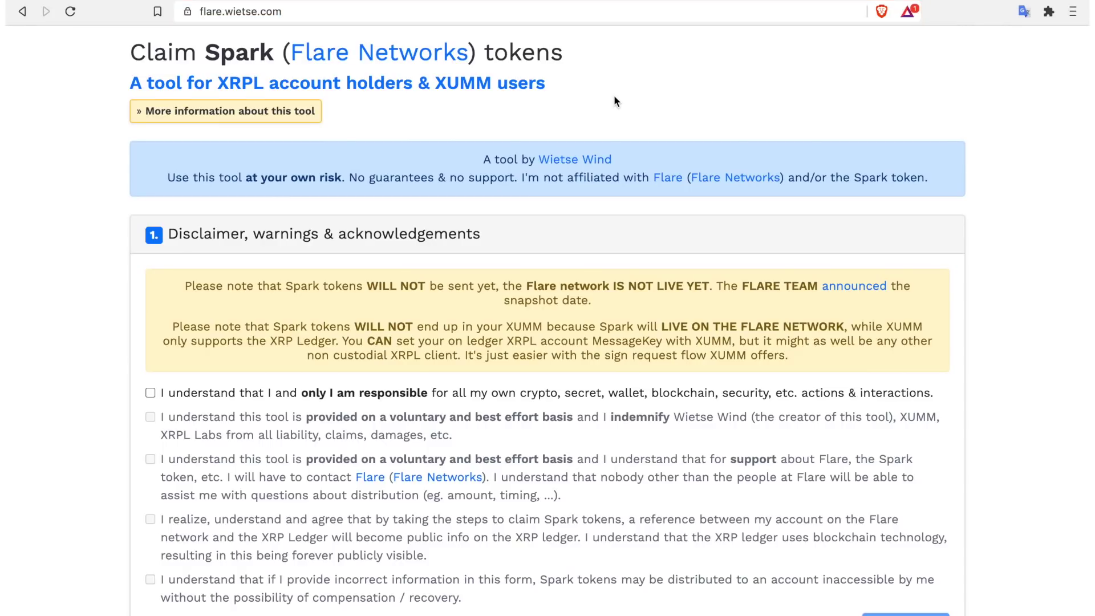
pyautogui.scroll(-3, 614, 101)
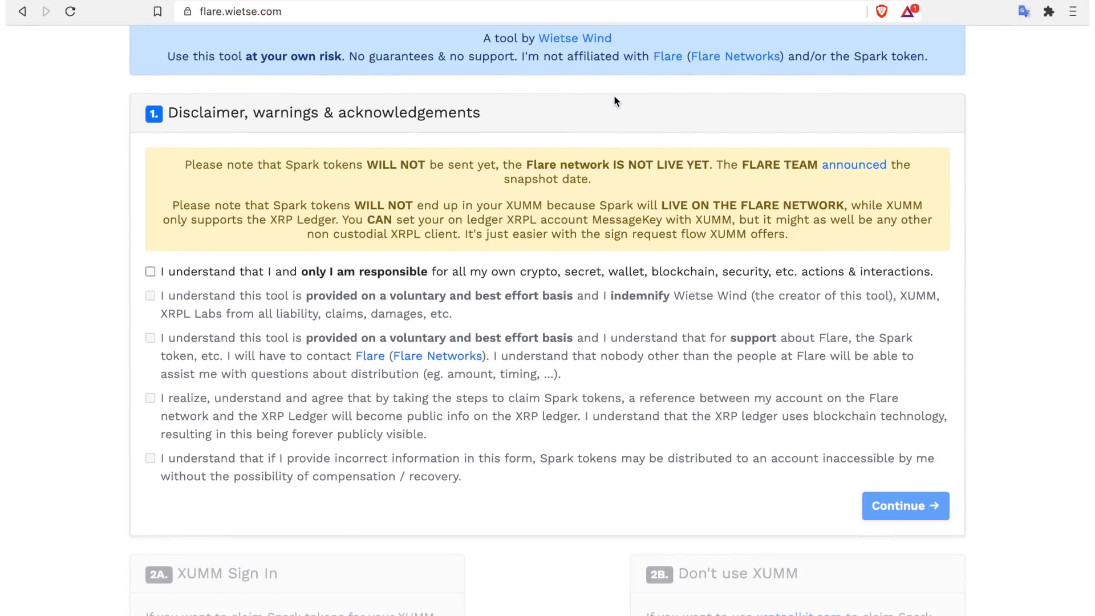
pyautogui.scroll(-1, 614, 101)
pyautogui.click(150, 213)
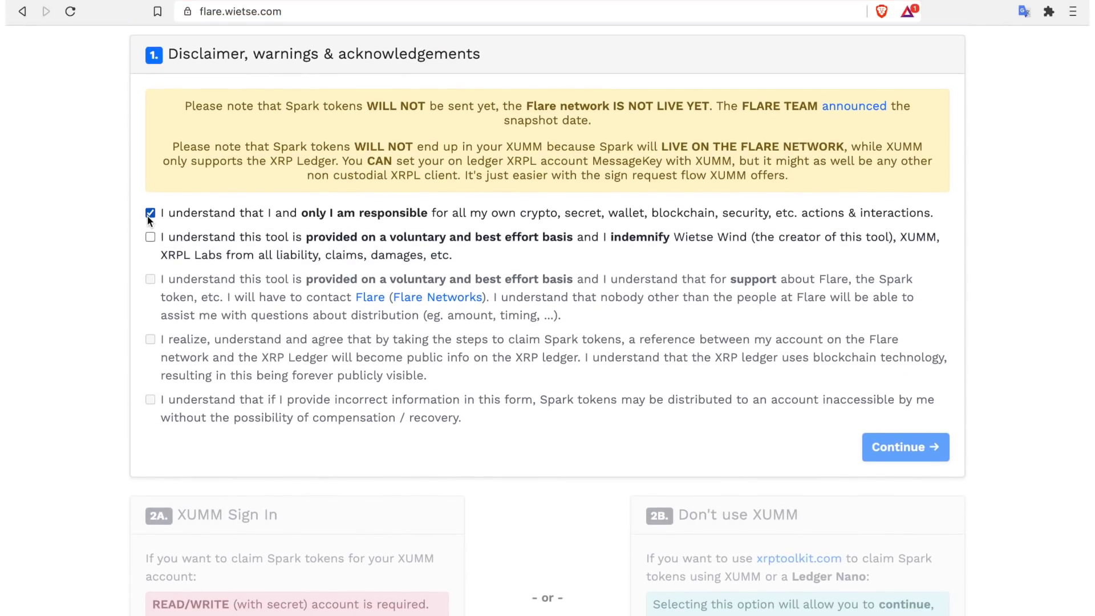
pyautogui.click(150, 237)
pyautogui.click(151, 277)
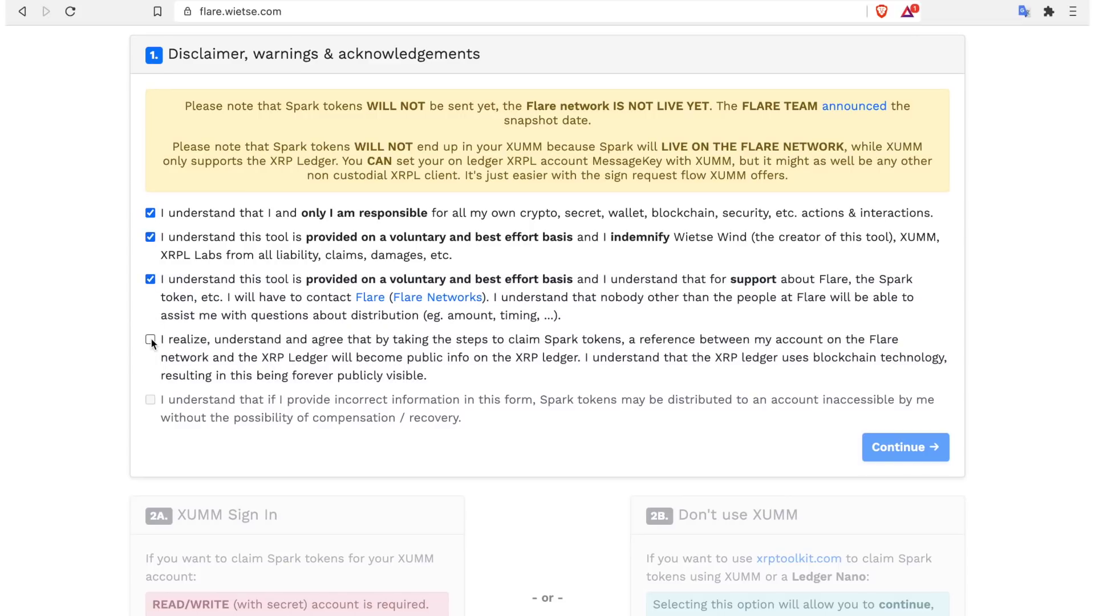
pyautogui.click(151, 340)
pyautogui.click(150, 401)
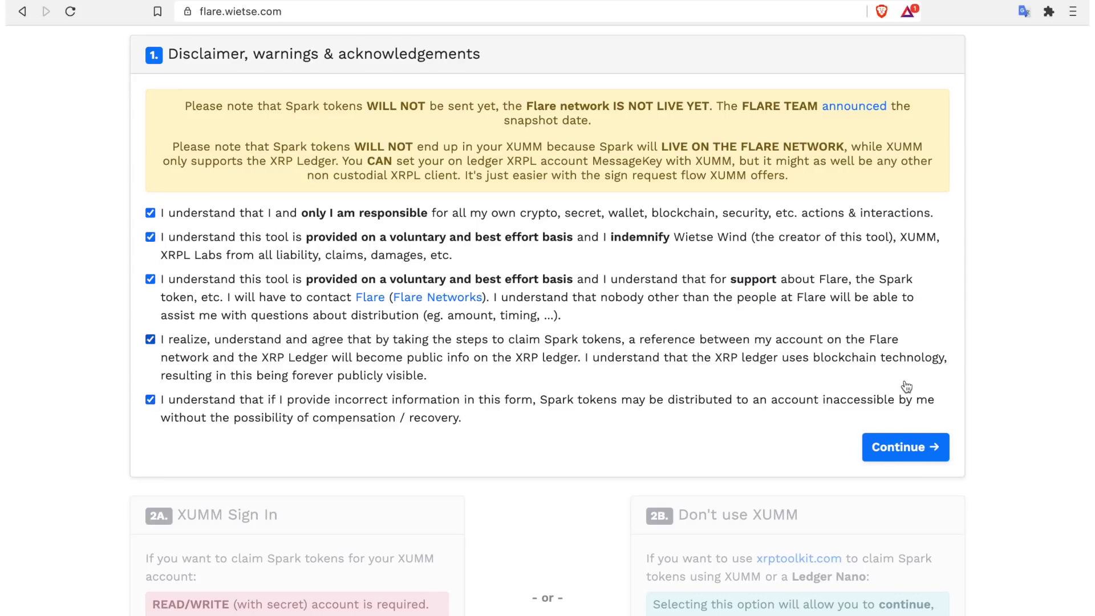
pyautogui.scroll(-4, 905, 378)
pyautogui.click(904, 249)
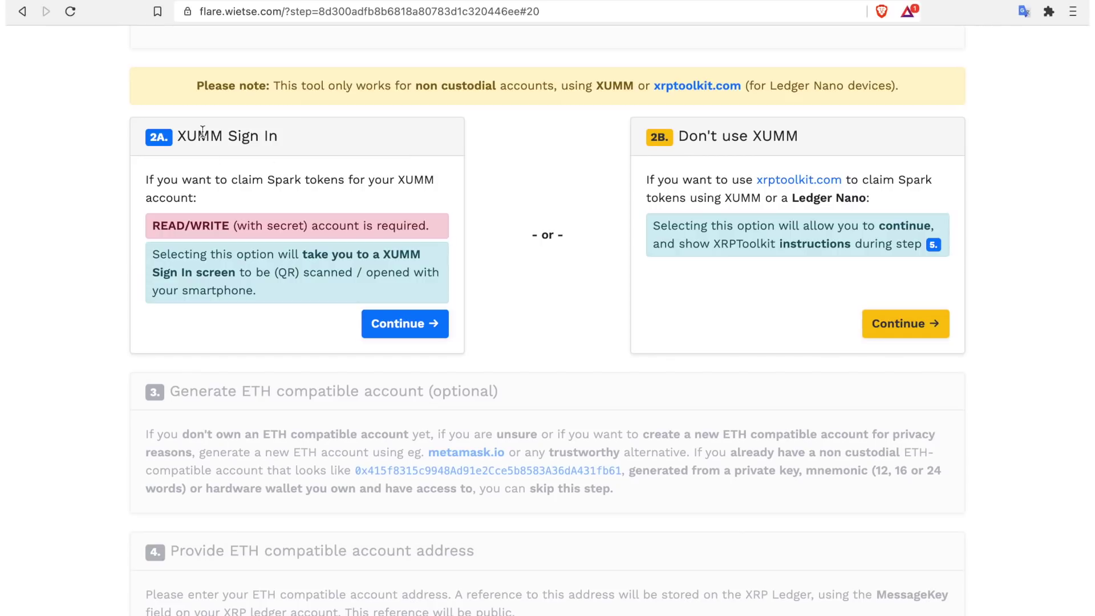
# Choose option 2B, Don't use XUMM, and continue
pyautogui.moveTo(281, 137); pyautogui.dragTo(176, 136)
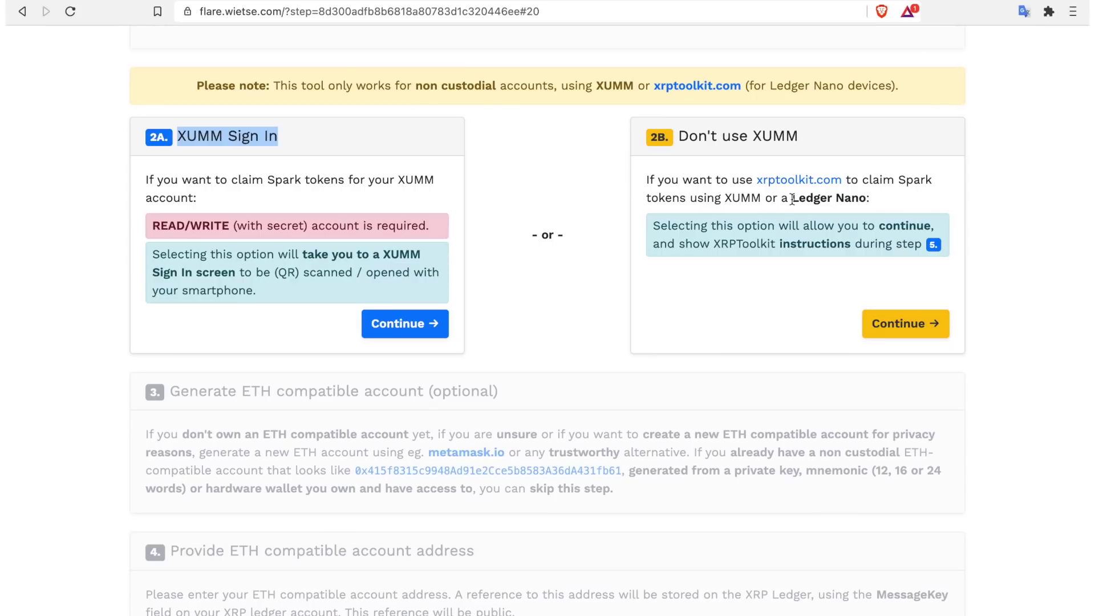
pyautogui.moveTo(791, 198); pyautogui.dragTo(867, 198)
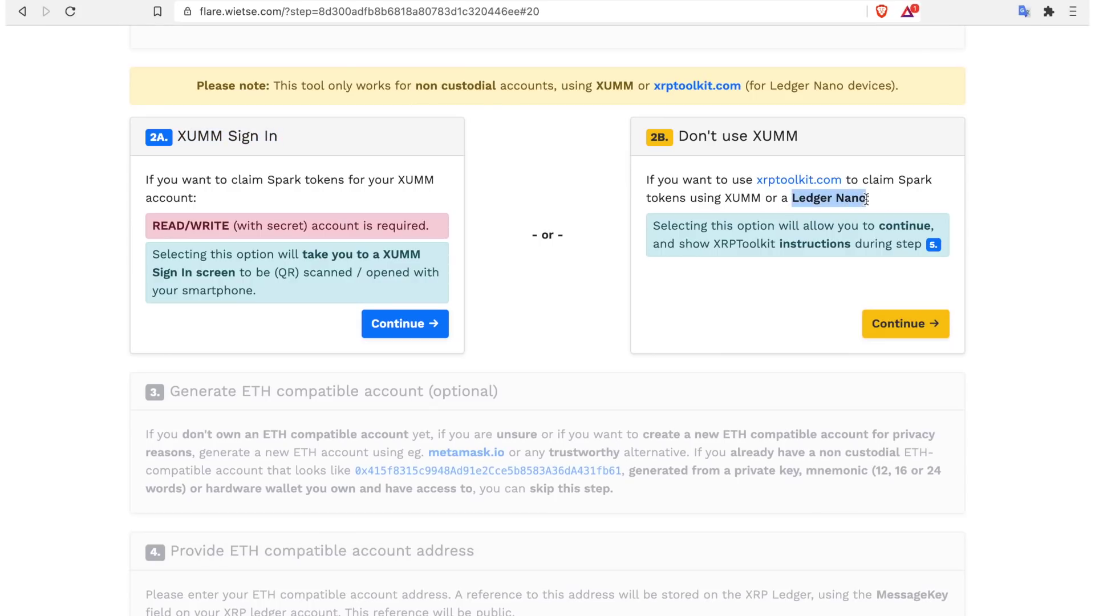
pyautogui.click(771, 284)
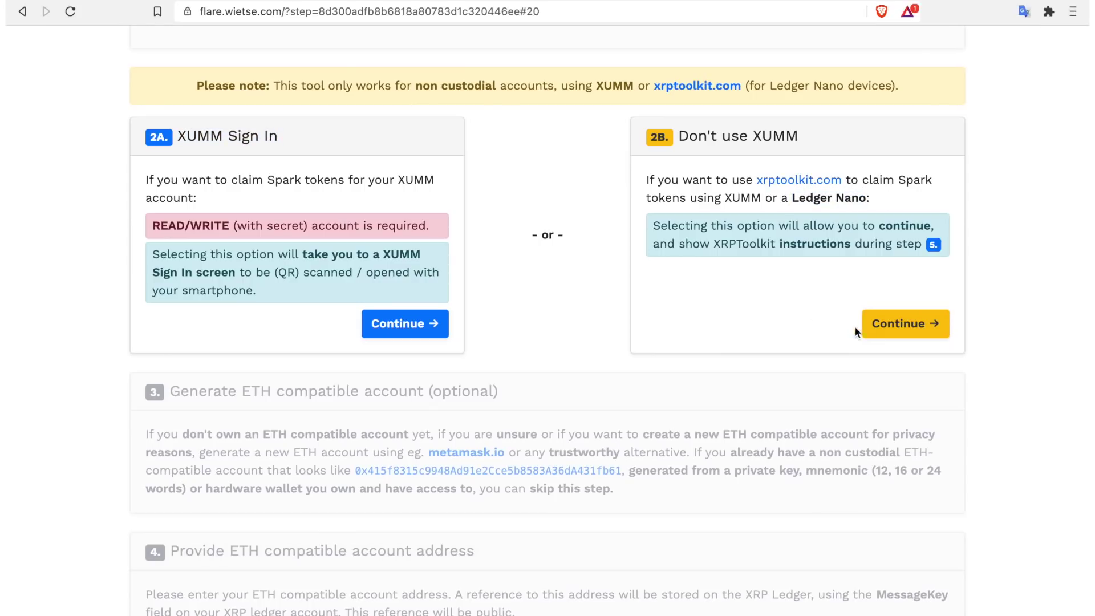
pyautogui.click(901, 325)
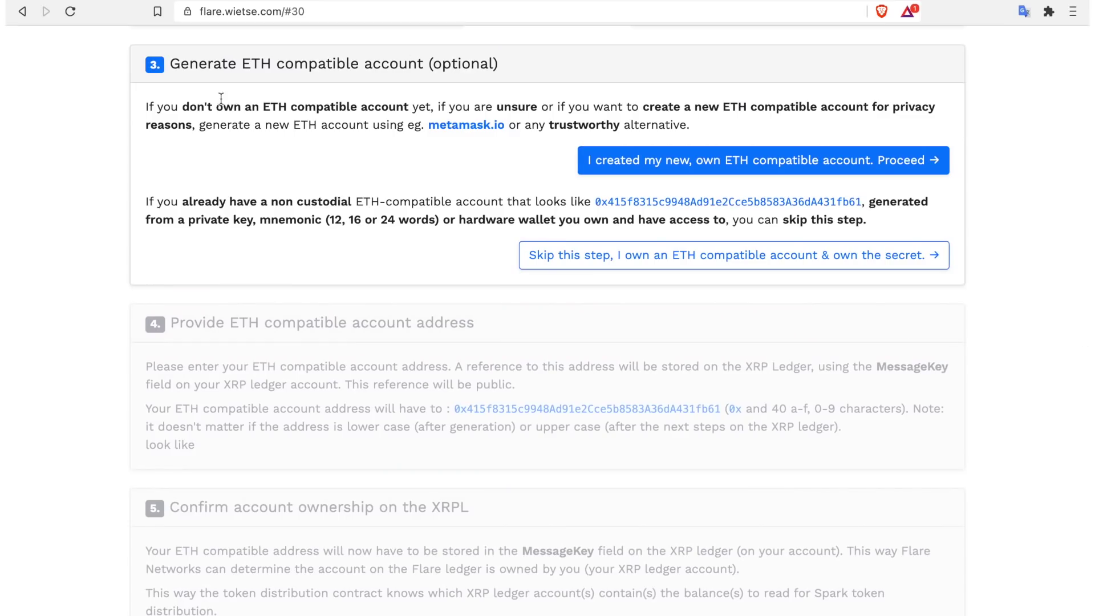
# Confirm 'I created my new, own ETH compatible account' and proceed
pyautogui.moveTo(182, 107); pyautogui.dragTo(417, 109)
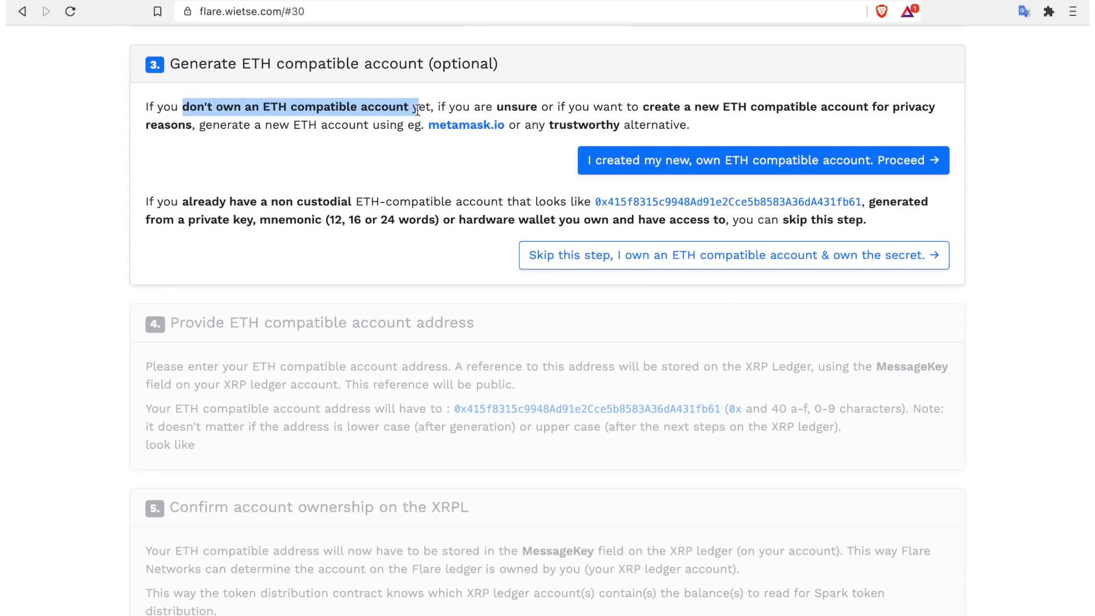
pyautogui.click(508, 107)
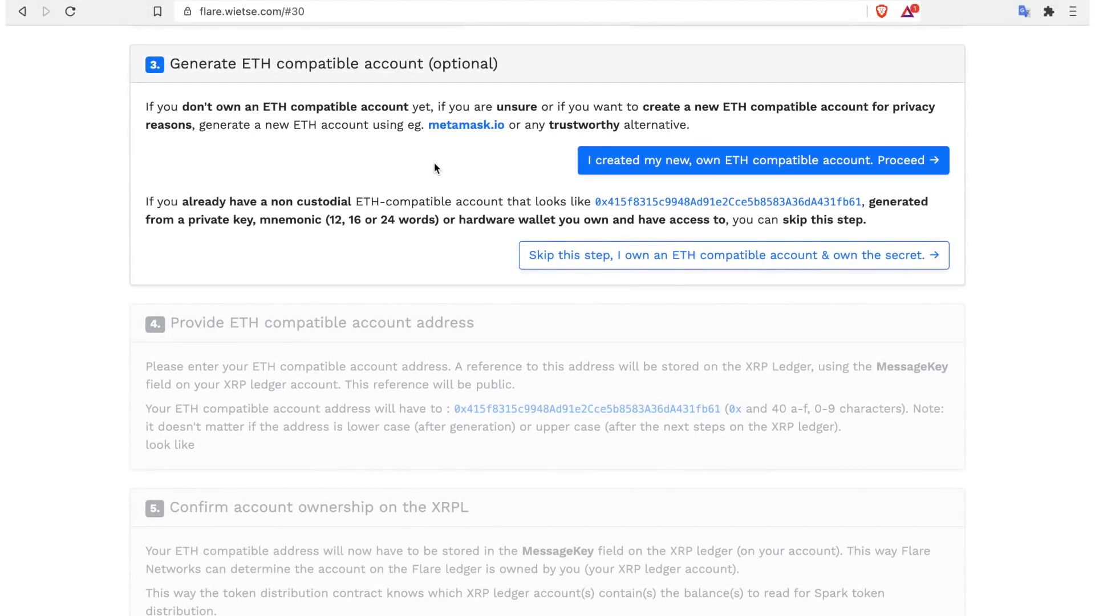
pyautogui.click(735, 164)
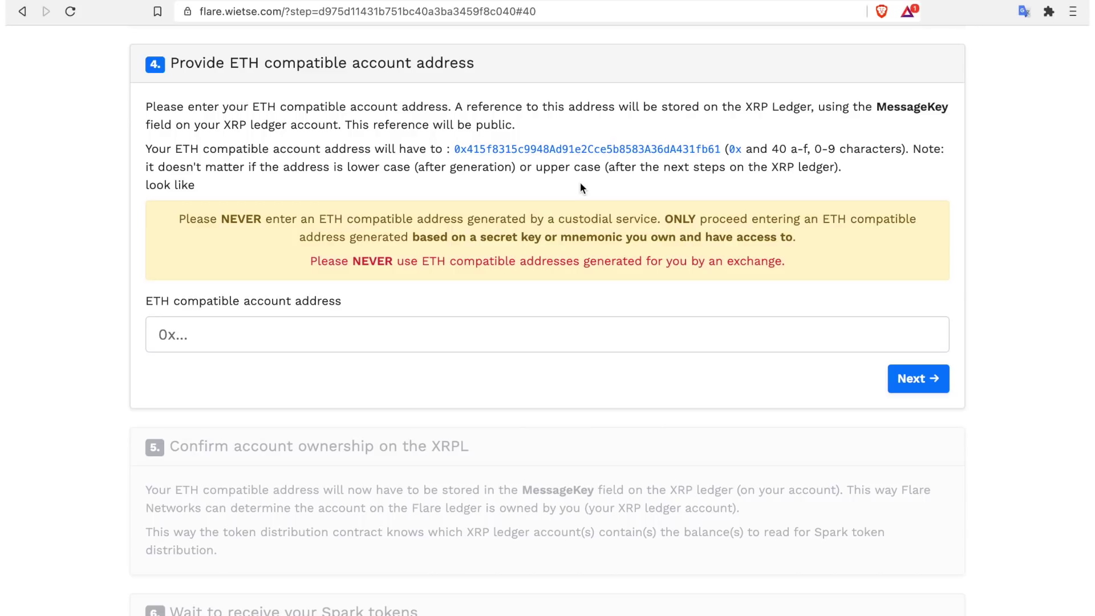
# Copy the MetaMask account address into the ETH compatible account address field and submit it
pyautogui.hotkey('ctrl', 'Tab')
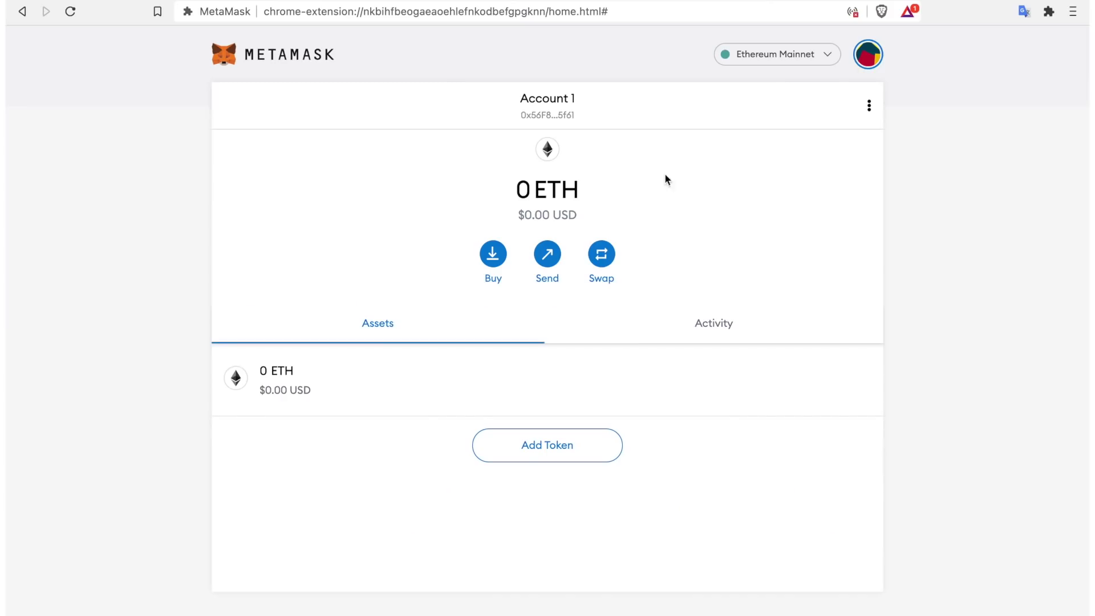
pyautogui.click(562, 102)
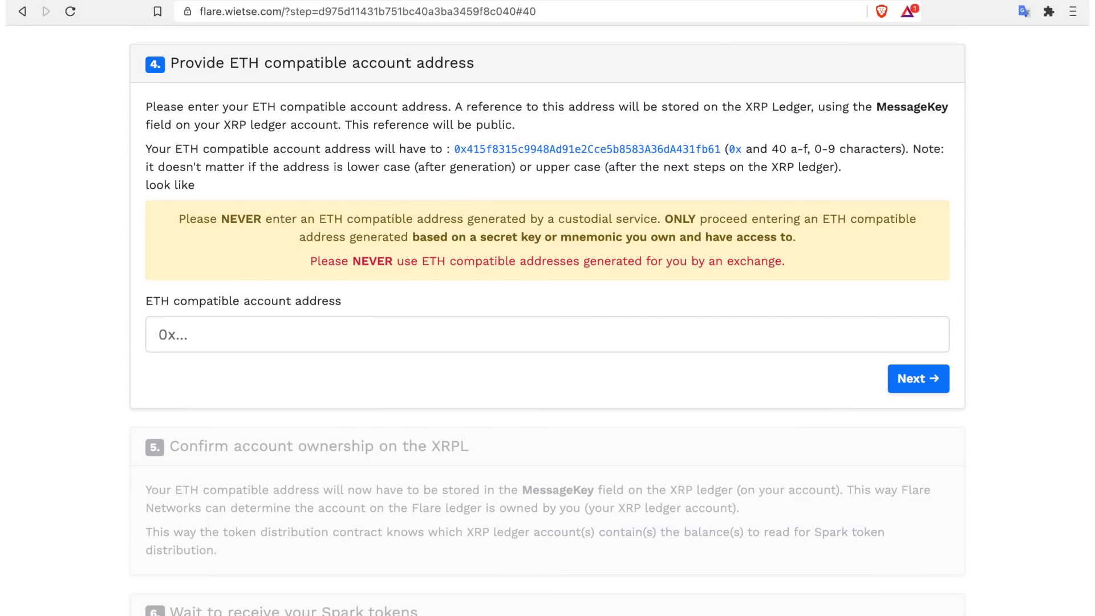
pyautogui.hotkey('ctrl', 'shift', 'Tab')
pyautogui.click(201, 341)
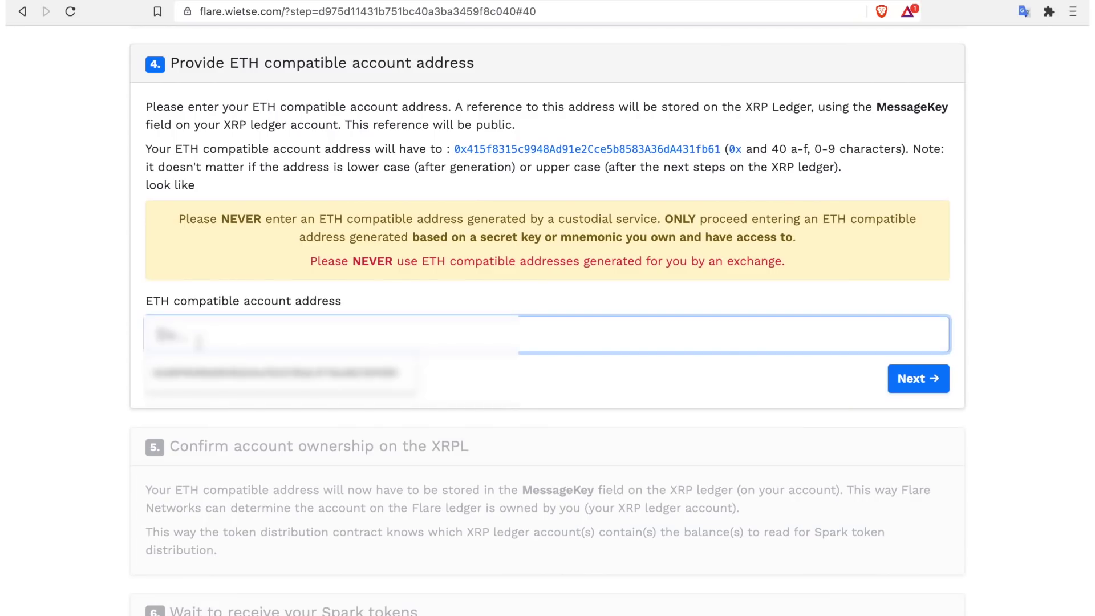
pyautogui.hotkey('ctrl', 'v')
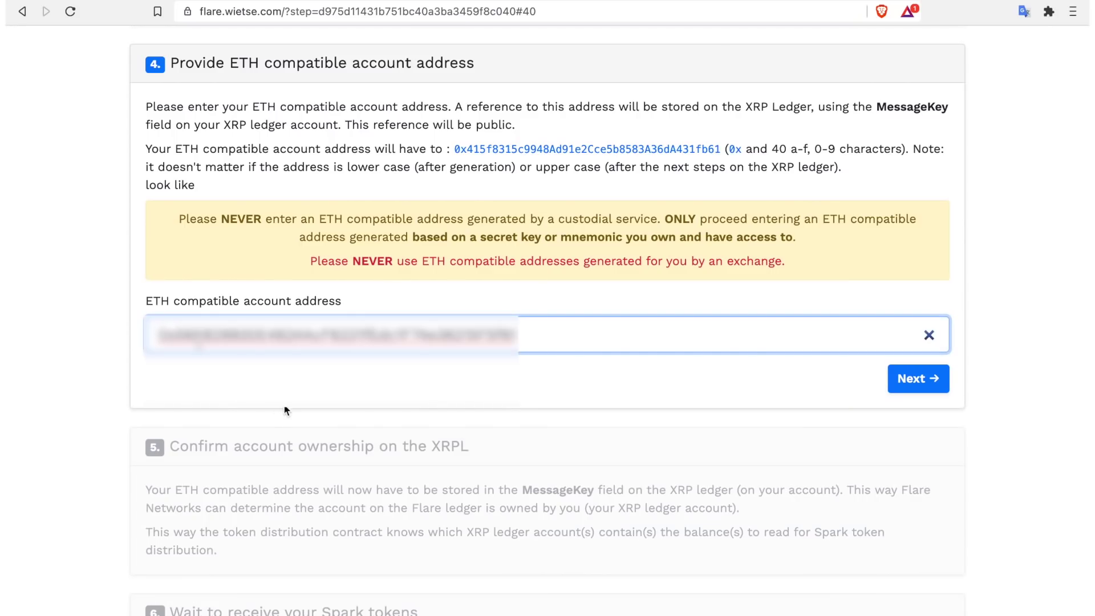
pyautogui.click(285, 406)
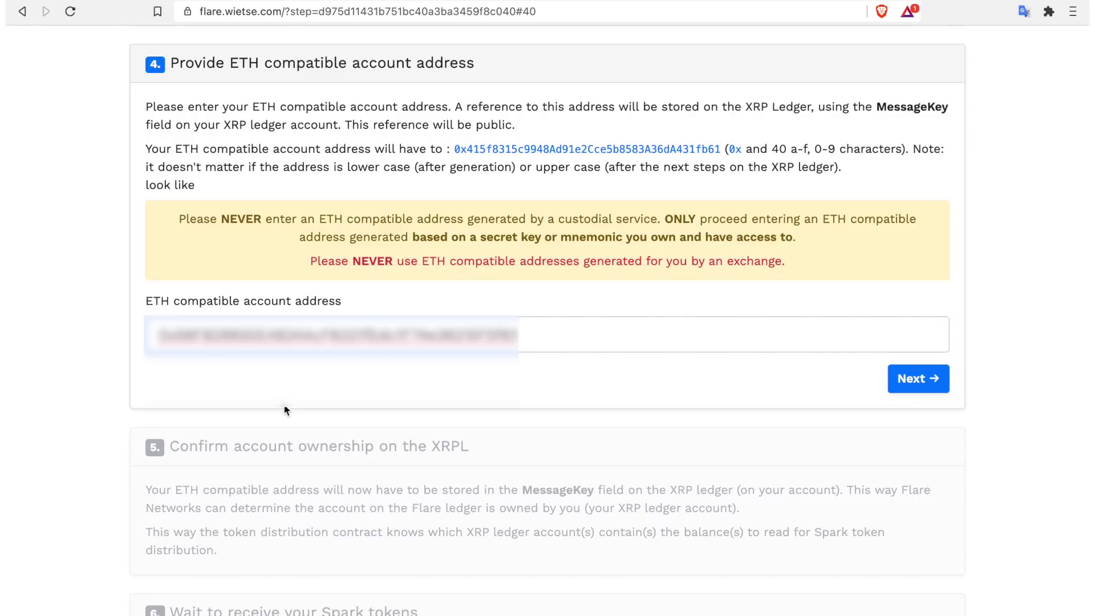
pyautogui.click(907, 380)
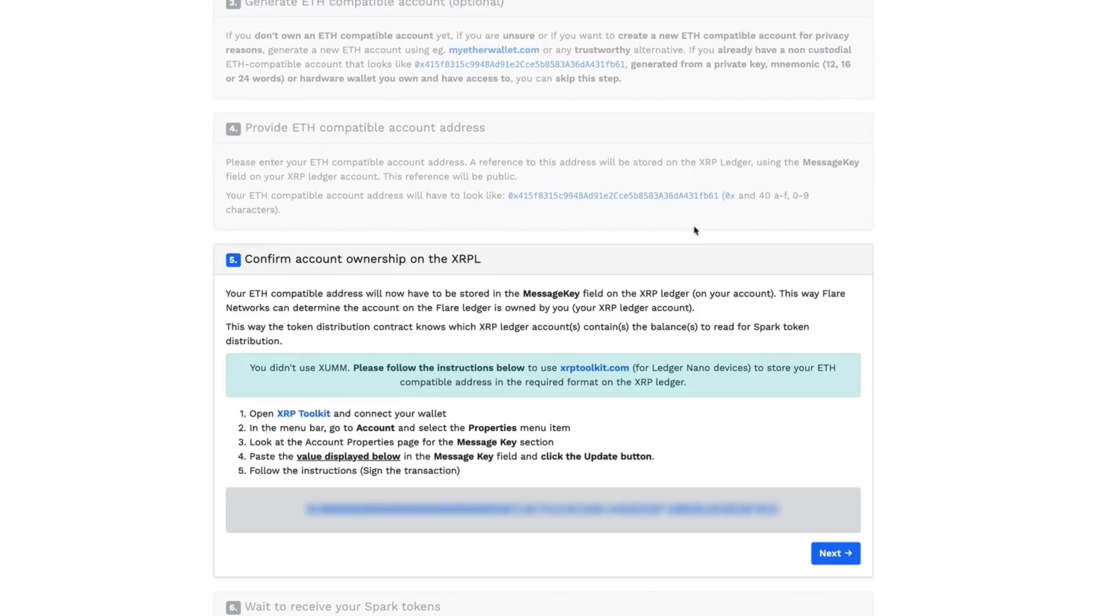
# Follow the XRP Toolkit link in the step 5 instructions
pyautogui.click(587, 370)
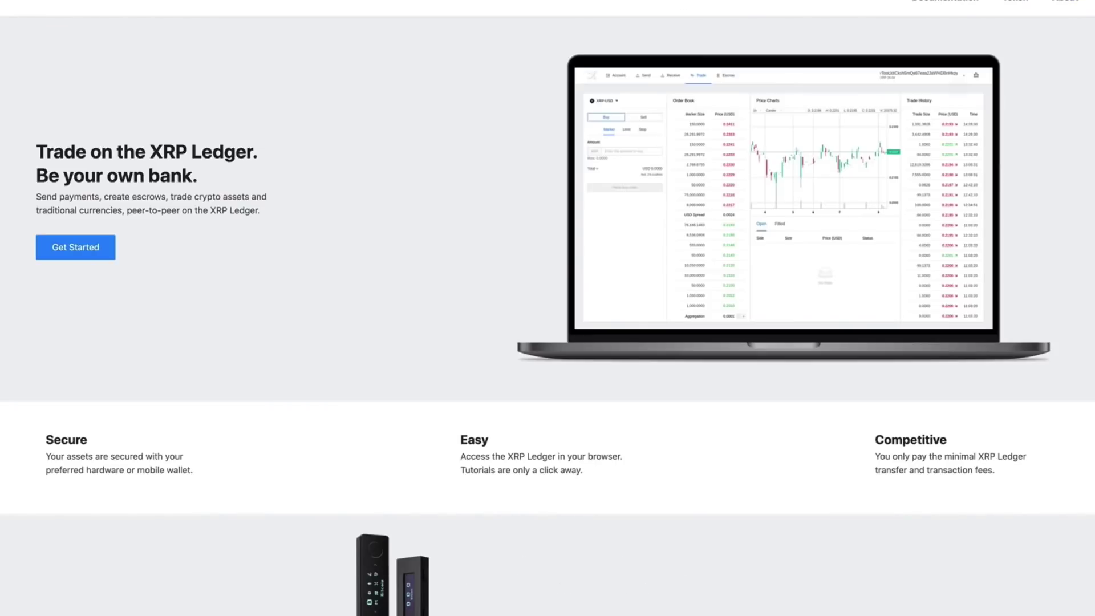
# Begin connecting a Ledger wallet to XRP Toolkit with Get Started
pyautogui.click(75, 252)
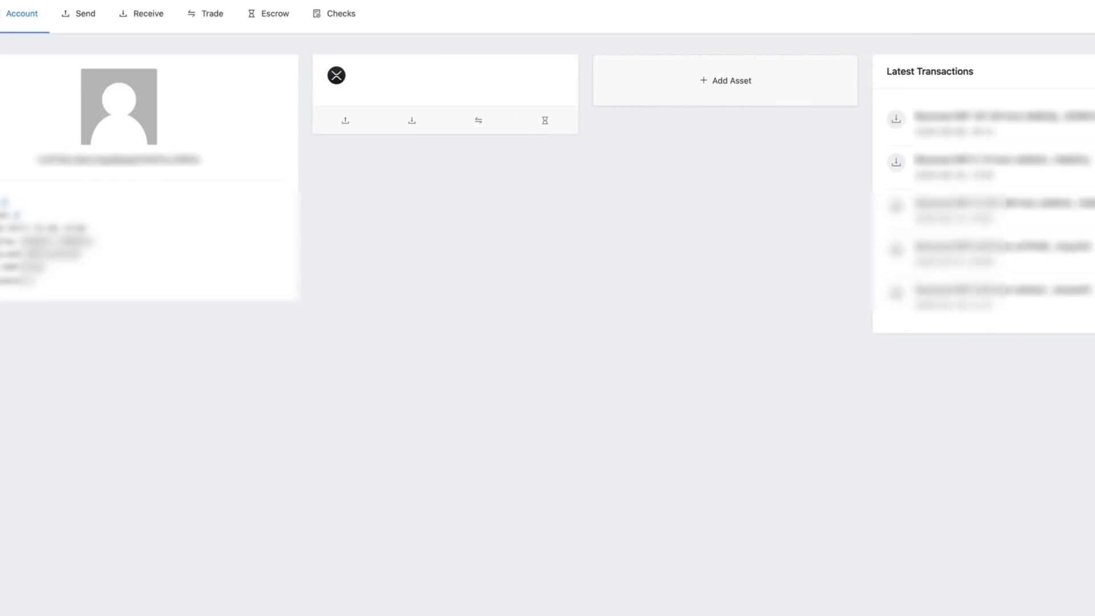
# Open Account > Properties in XRP Toolkit and select the step 5 message-key value
pyautogui.moveTo(30, 20)
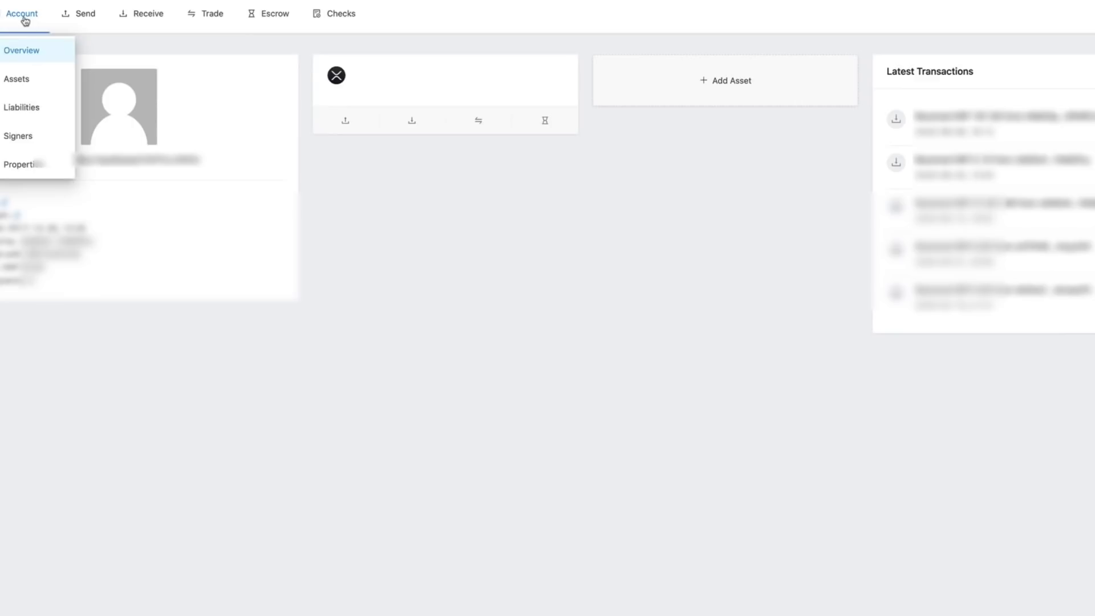
pyautogui.click(21, 166)
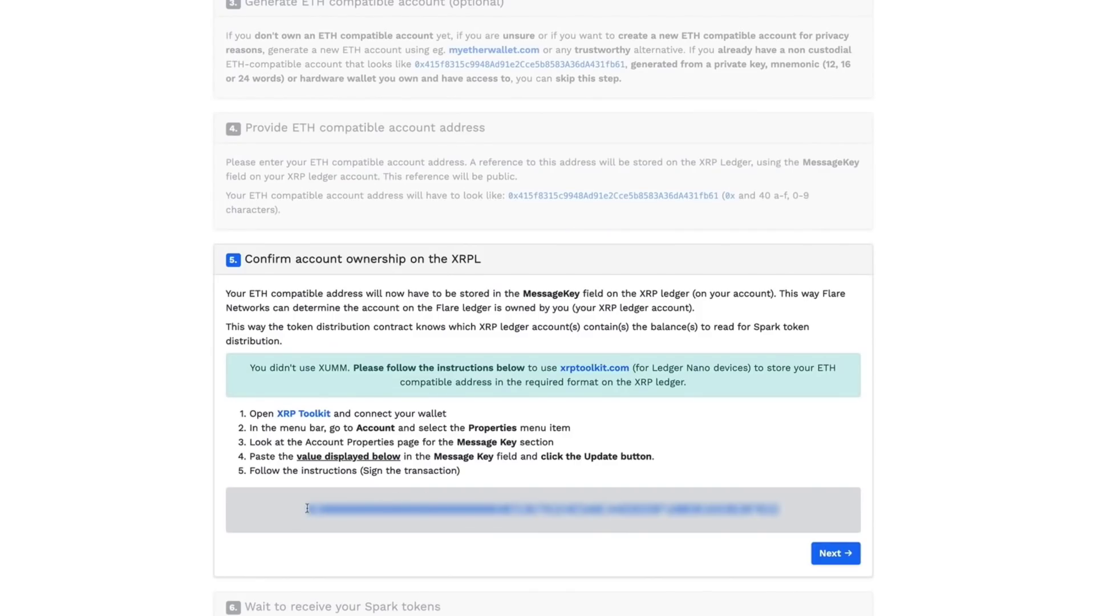
pyautogui.moveTo(307, 508); pyautogui.dragTo(783, 517)
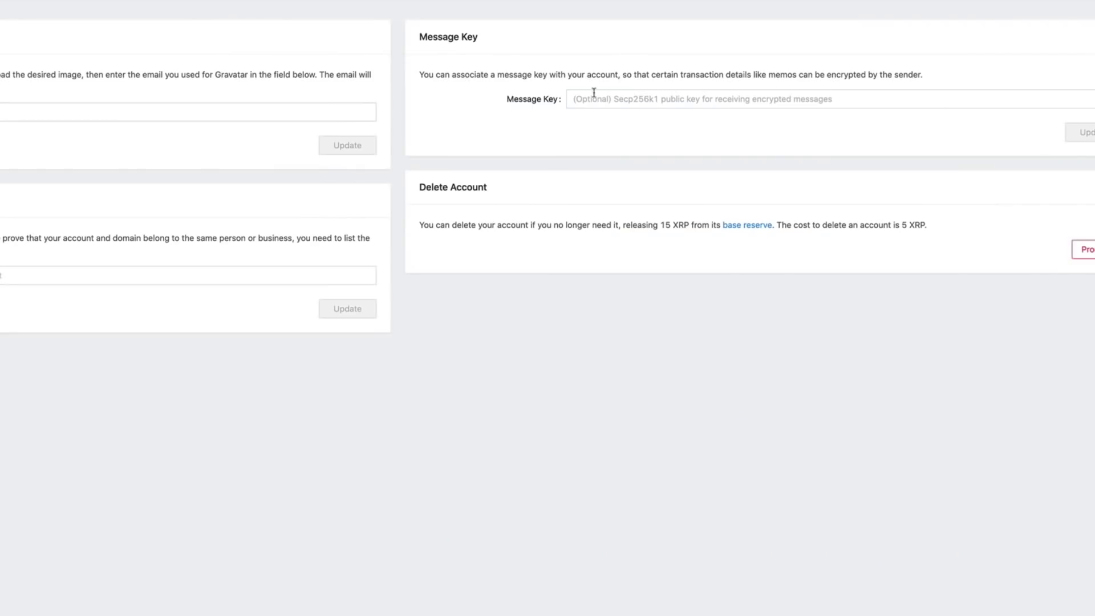
# Paste the copied value into the Message Key field and submit the update
pyautogui.click(593, 97)
pyautogui.press('super+v')
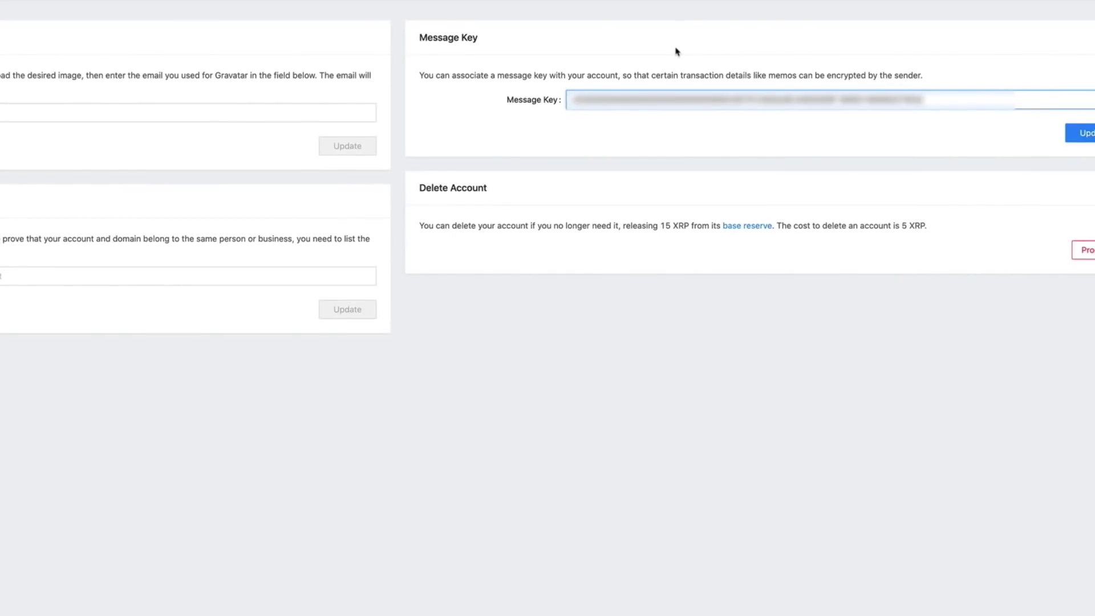
pyautogui.click(1086, 134)
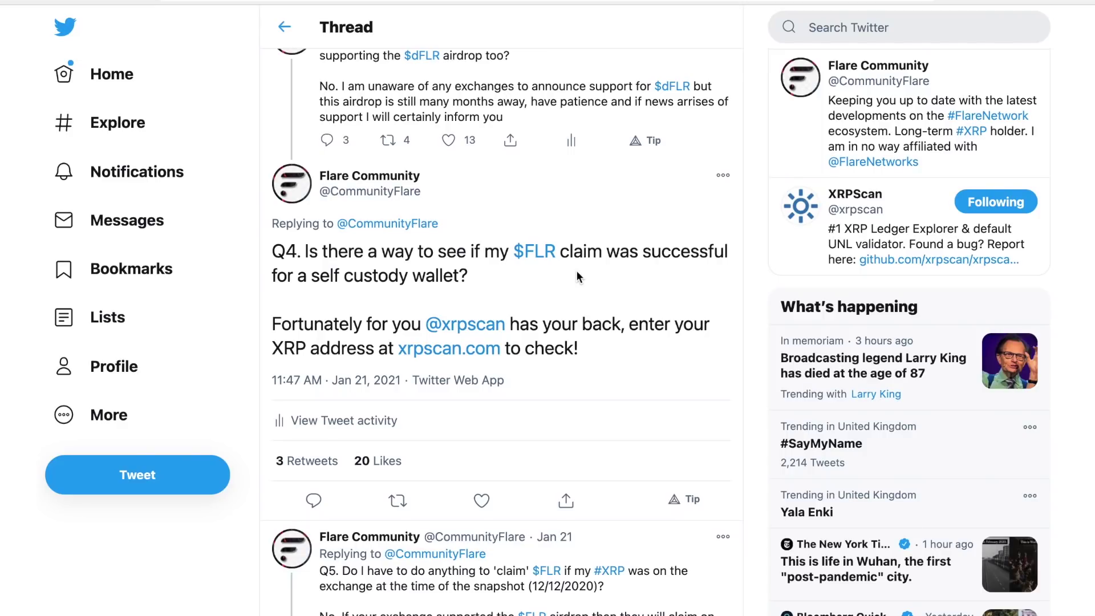
# Read the Flare Community thread recommending xrpscan.com for verifying claims
pyautogui.moveTo(481, 325)
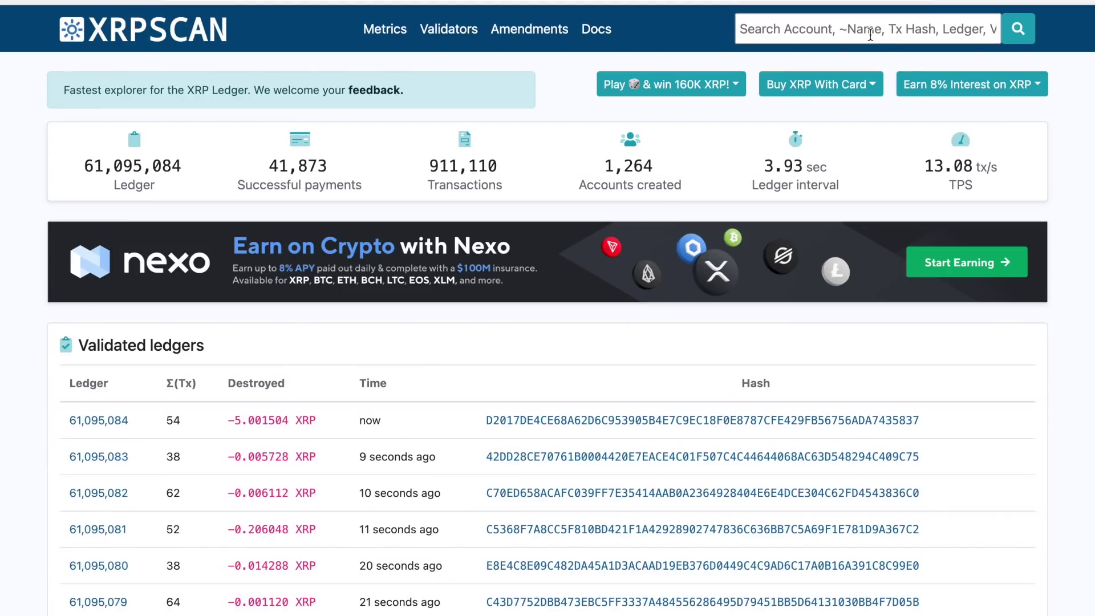
# Look up the XRP account on XRPSCAN and view its Flare Spark claim of 24,893,661.268594 FLR
pyautogui.hotkey('ctrl', 'v')
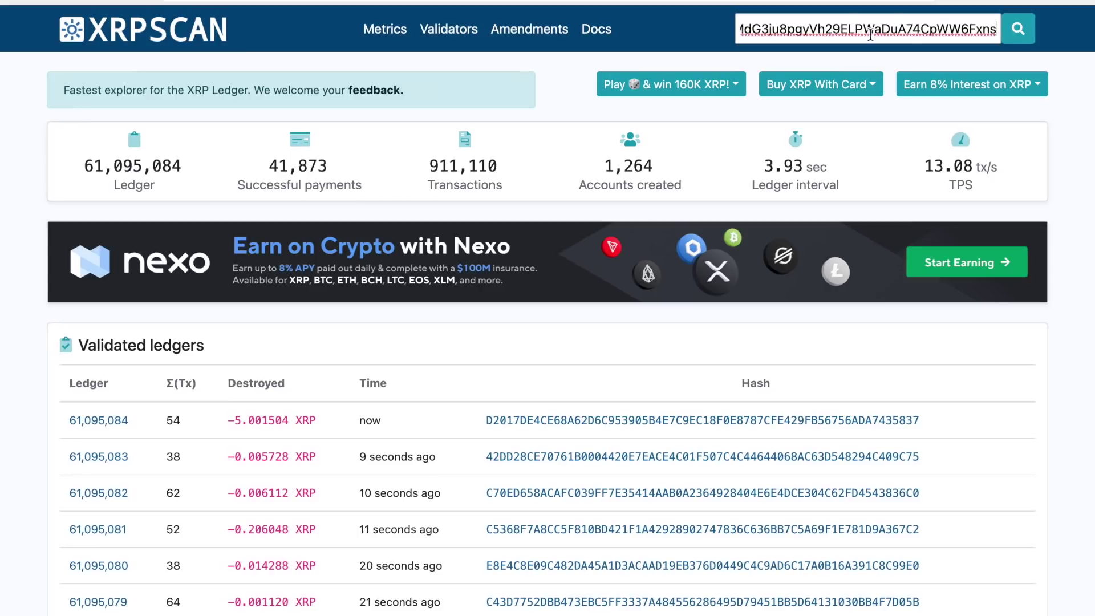
pyautogui.press('Return')
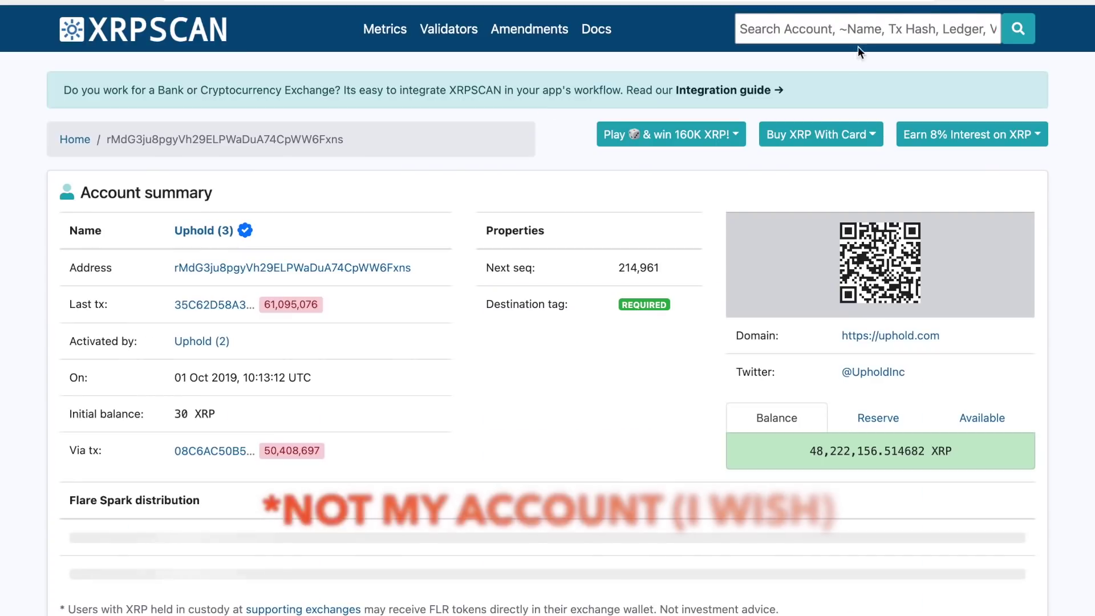
pyautogui.scroll(-2, 606, 266)
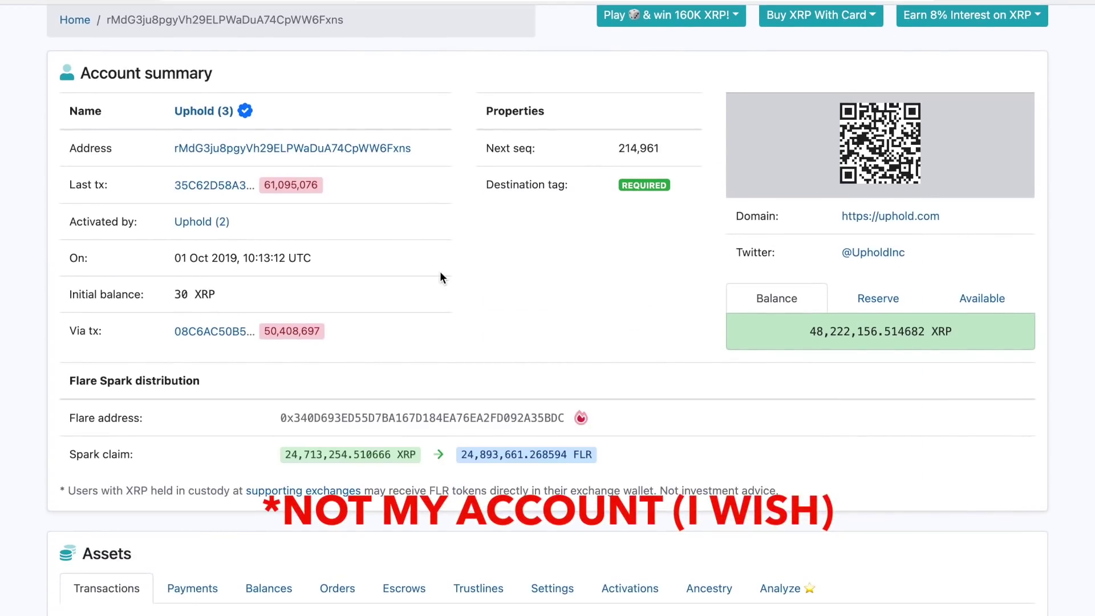